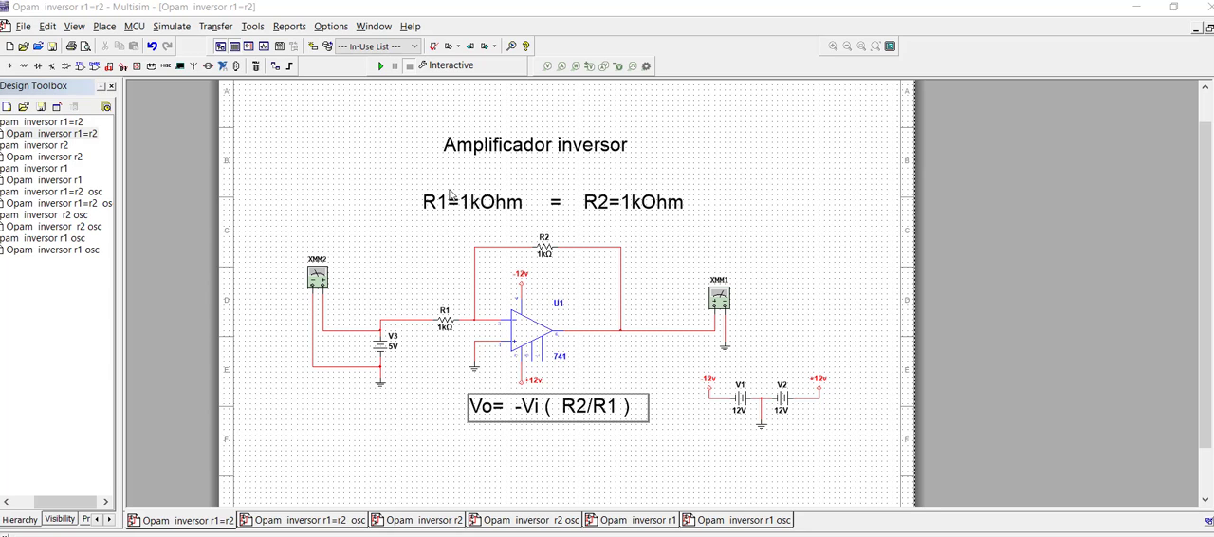
Step: Simulate the R1=R2 inverting amplifier, read the input and output voltages on multimeters XMM2 and XMM1, and stop the simulation
left_click(380, 65)
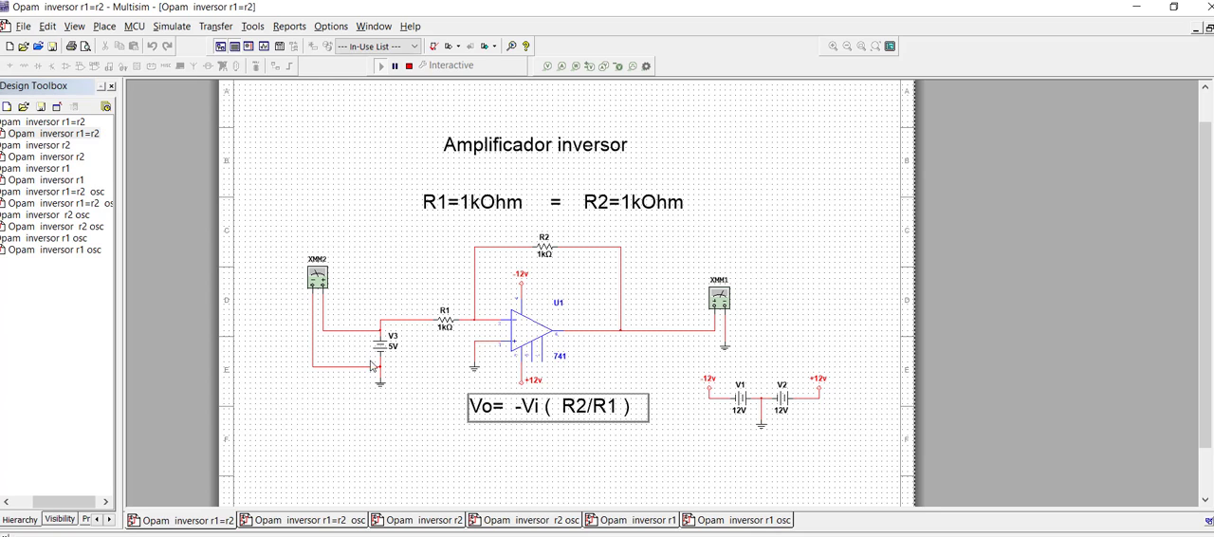
double_click(319, 286)
left_click_drag(273, 137, 331, 129)
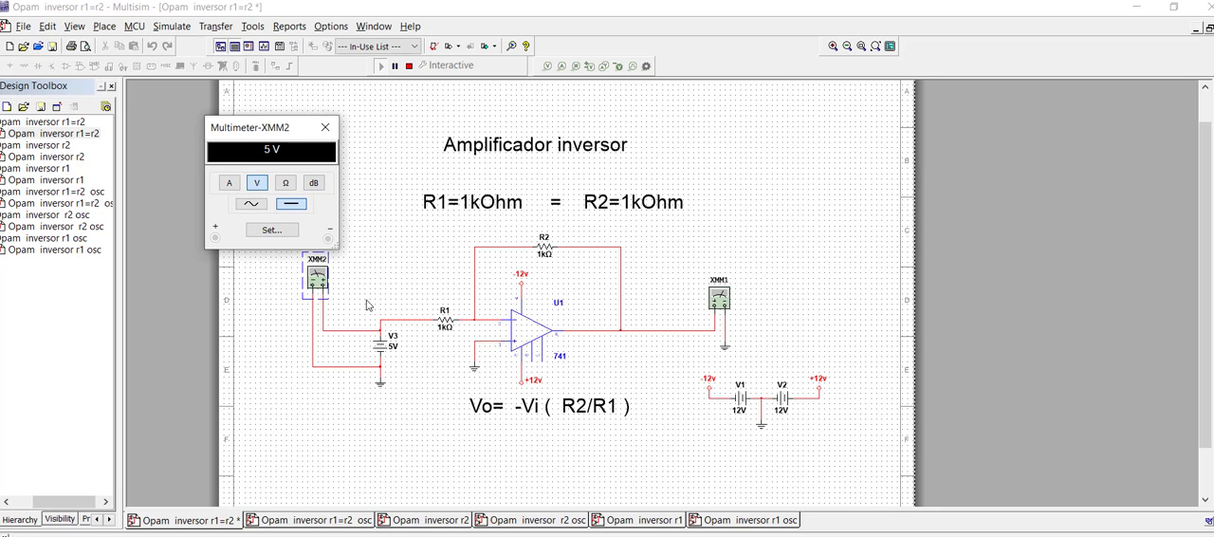
double_click(719, 300)
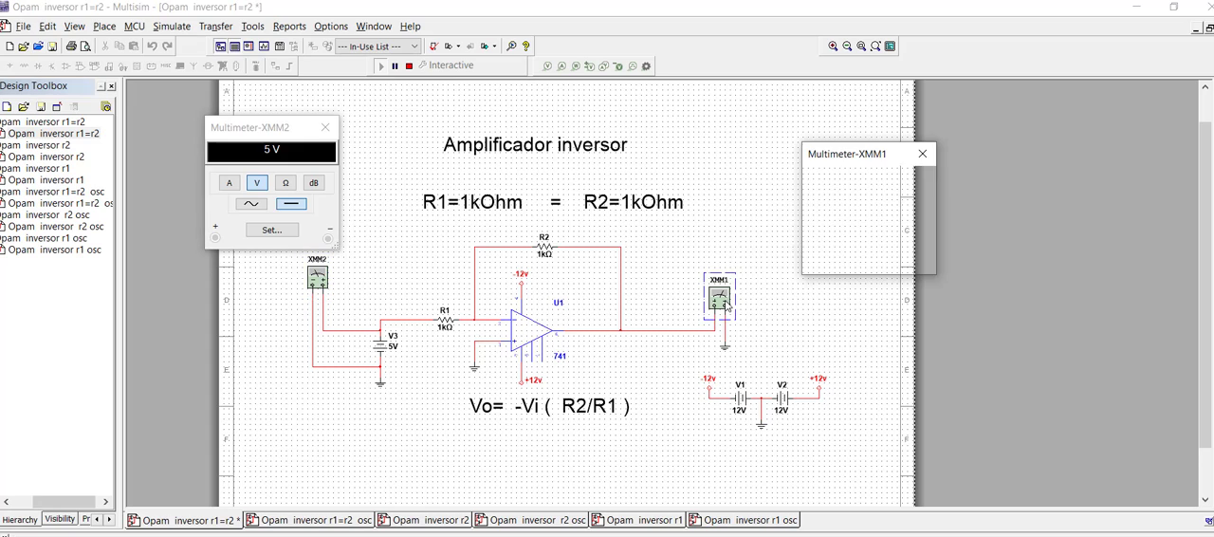
left_click_drag(860, 168, 812, 223)
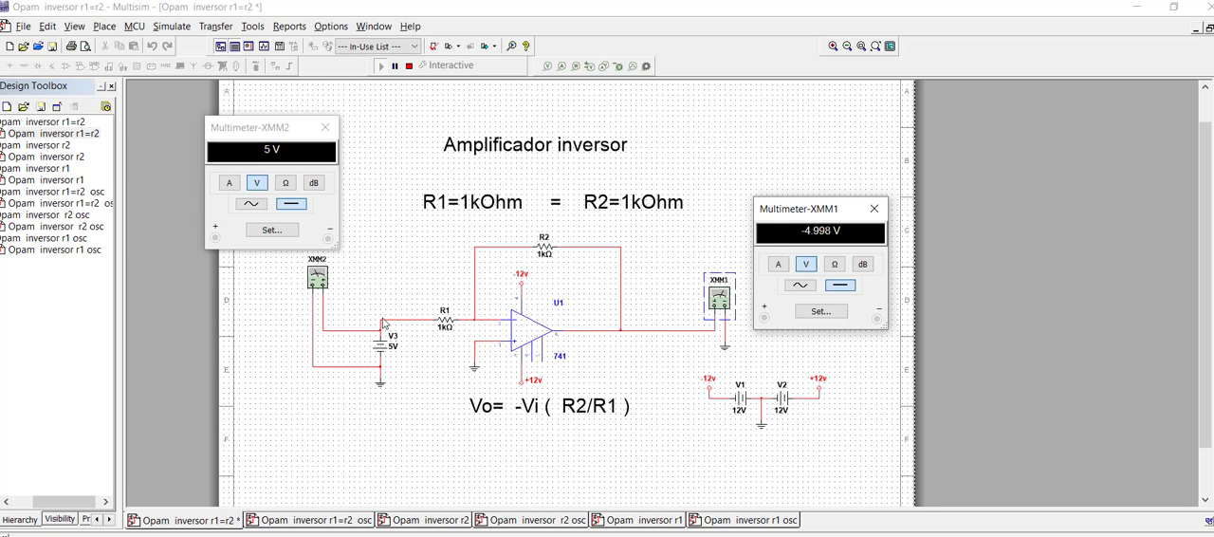
left_click(410, 66)
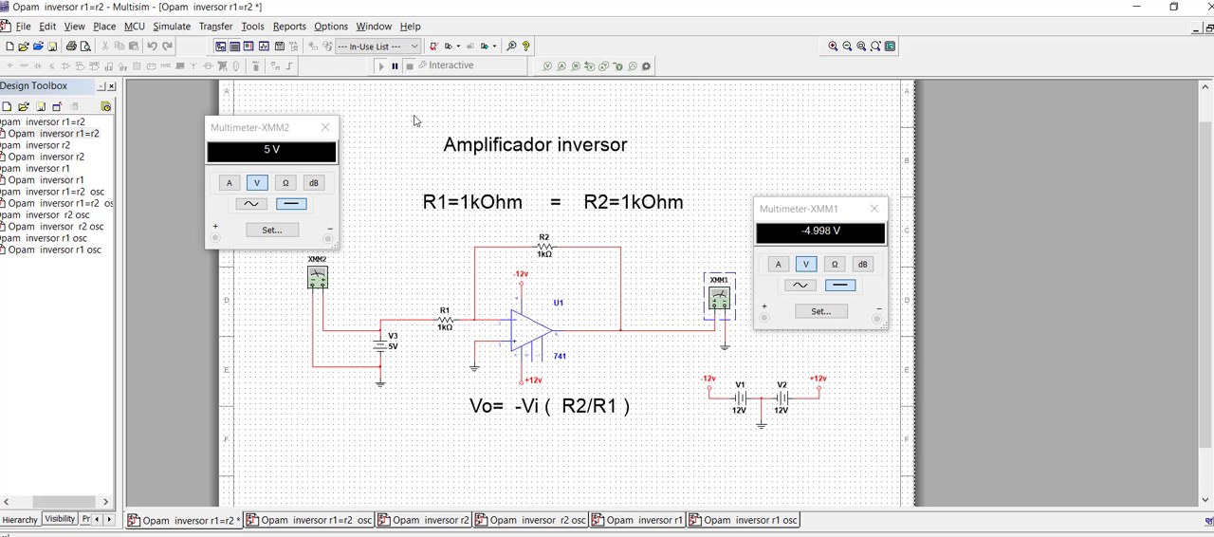
Step: Switch to the "Opam inversor r1=r2 osc" circuit and view the settings of function generator XFG1 beside the schematic
left_click(338, 524)
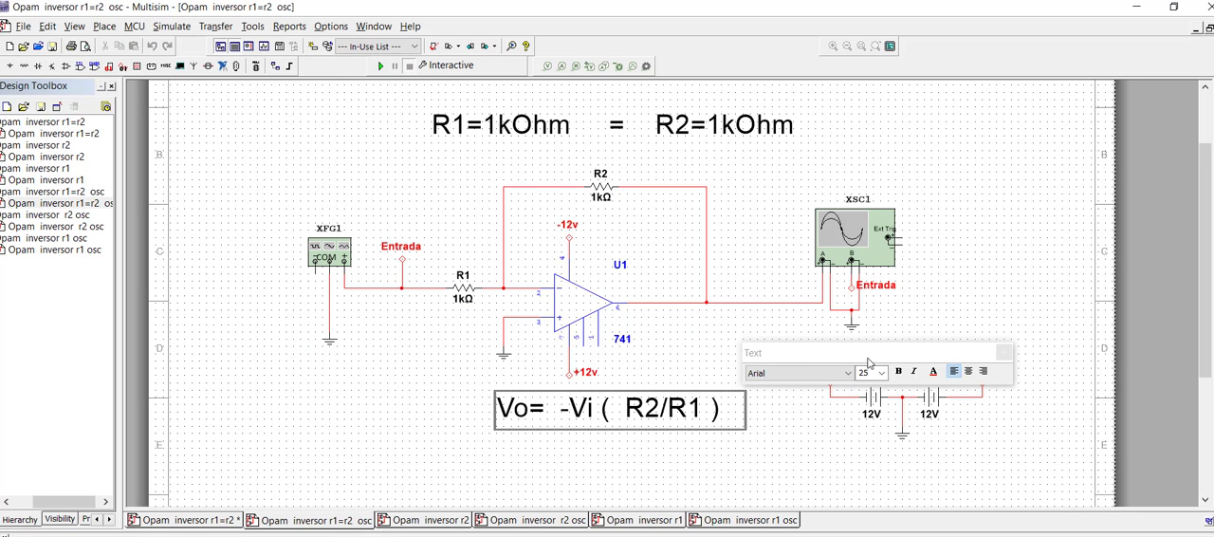
left_click(700, 359)
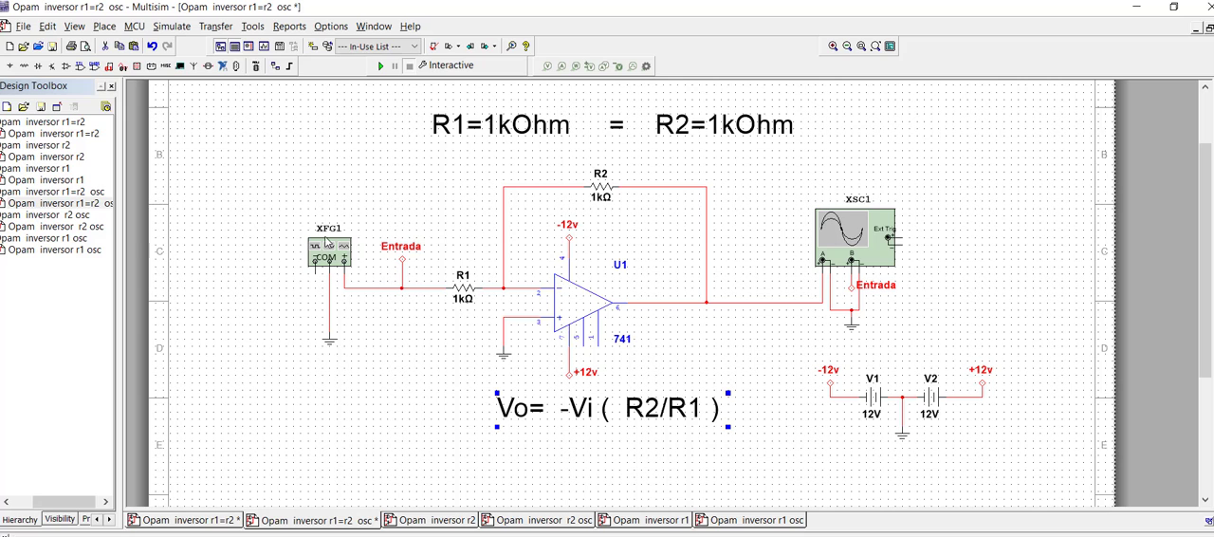
double_click(331, 256)
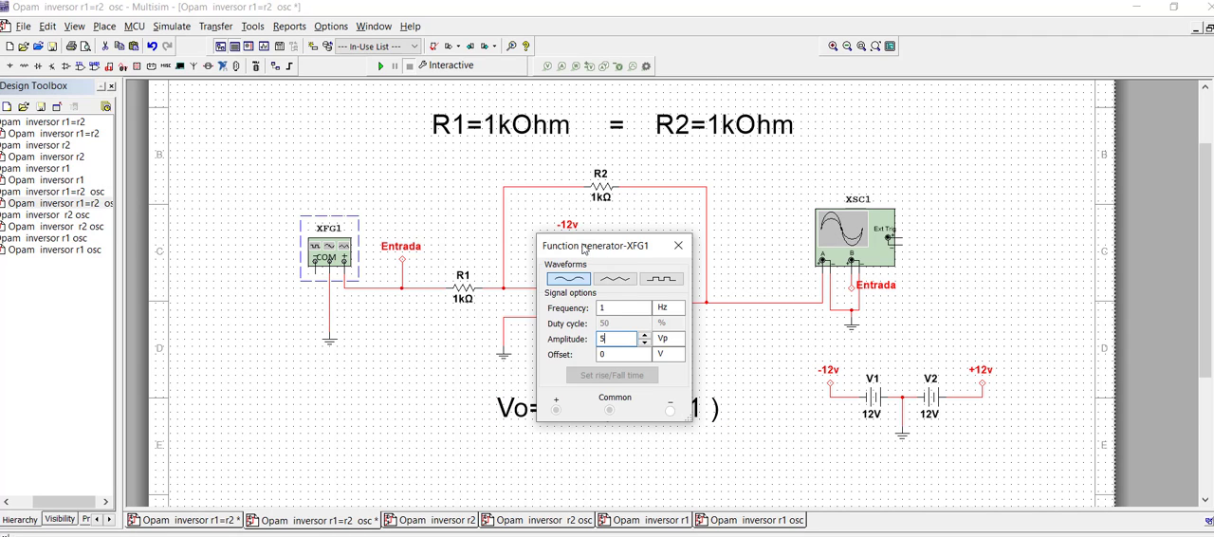
left_click_drag(583, 249, 295, 335)
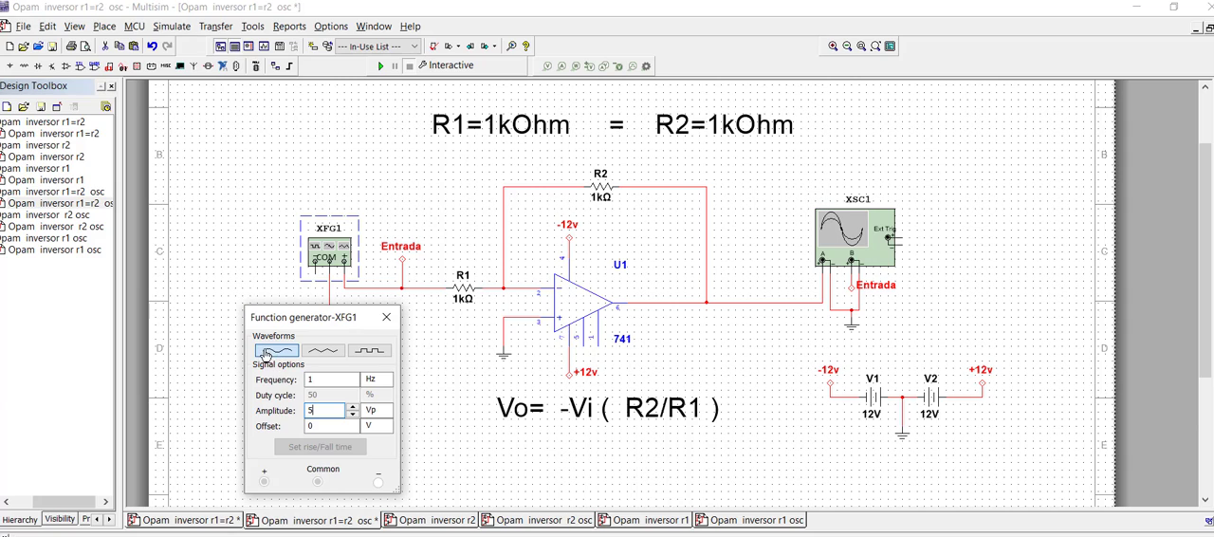
left_click(314, 413)
Step: Simulate the circuit and view both waveforms on oscilloscope XSC1 with the Single trigger, finishing by closing the oscilloscope and stopping the simulation
left_click(380, 66)
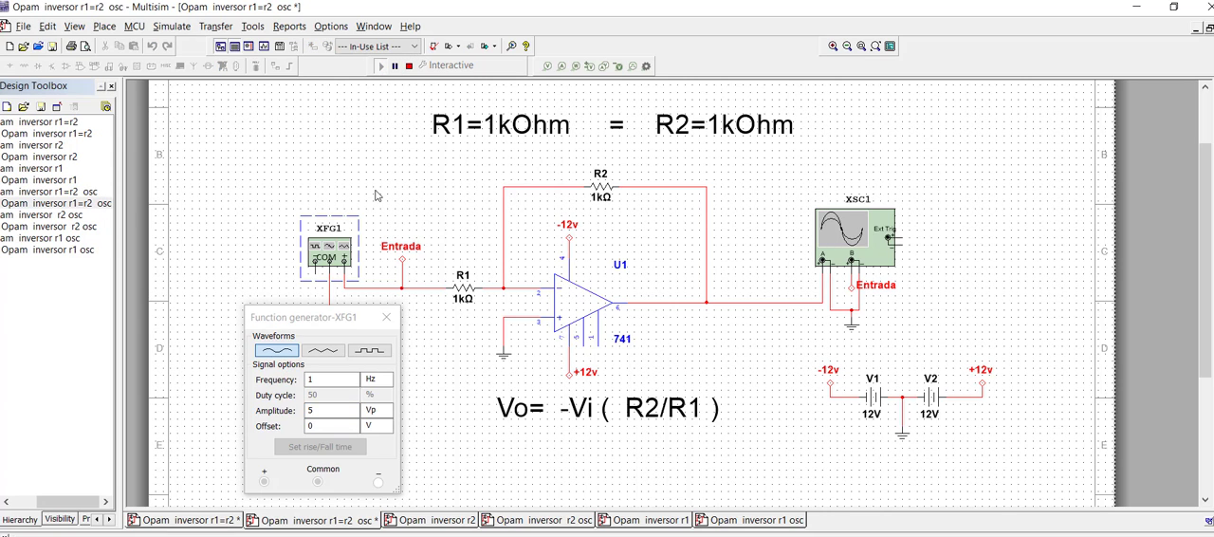
double_click(856, 242)
left_click_drag(621, 171, 638, 382)
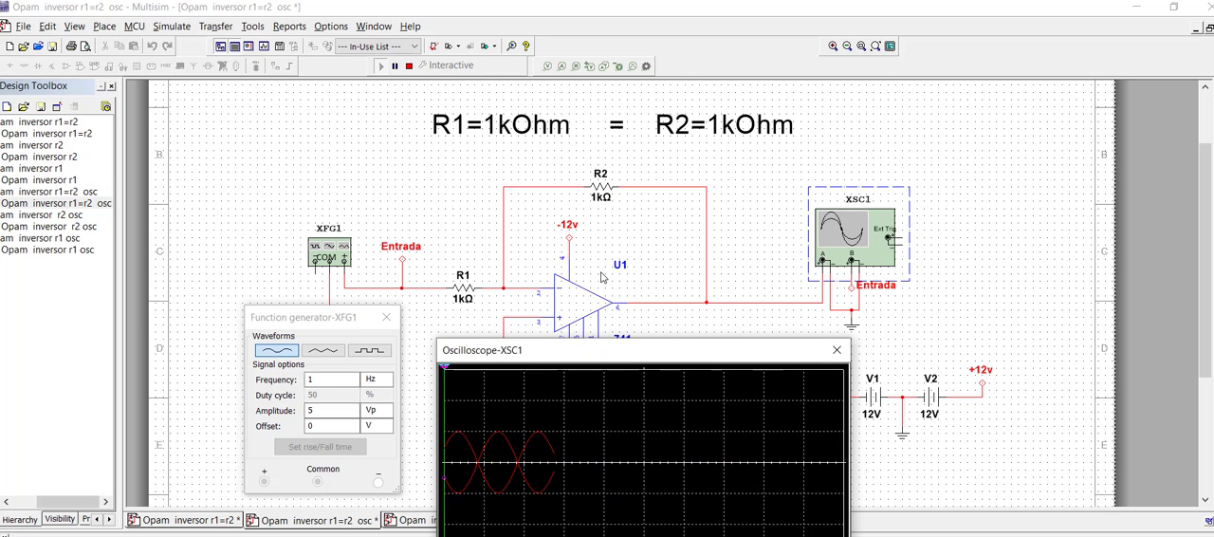
mouse_move(677, 351)
left_mouse_down()
mouse_move(710, 328)
mouse_move(802, 195)
mouse_move(888, 181)
left_mouse_up()
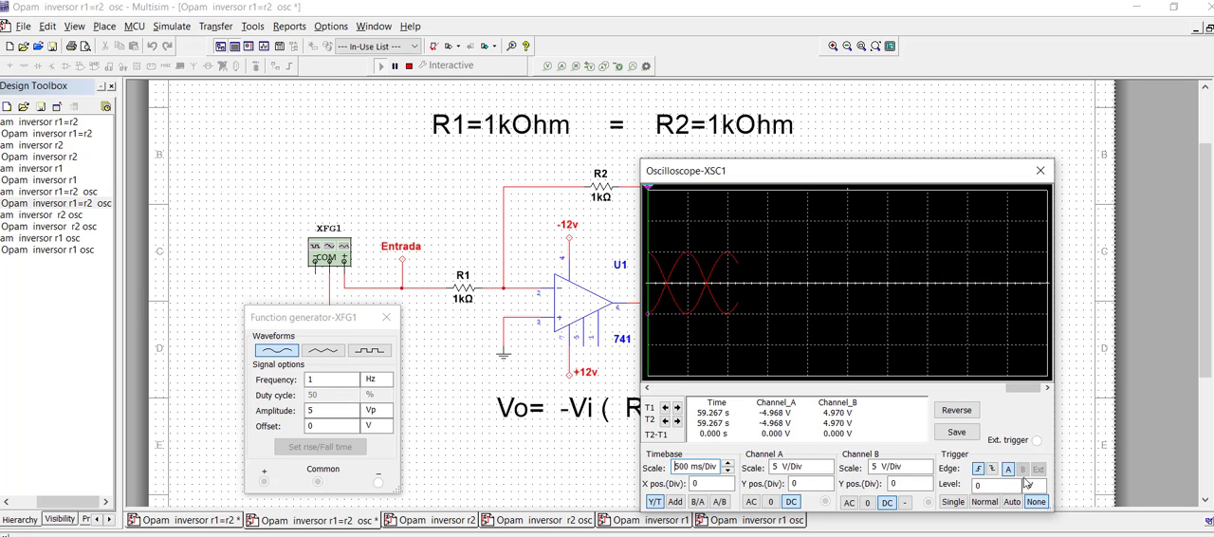
left_click(952, 501)
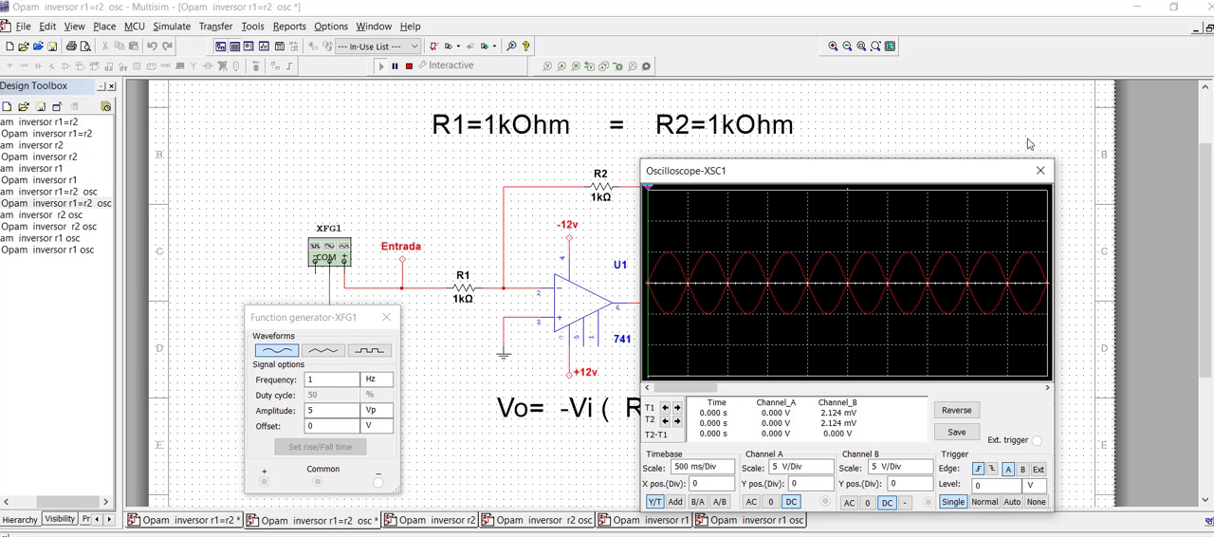
left_click(1040, 170)
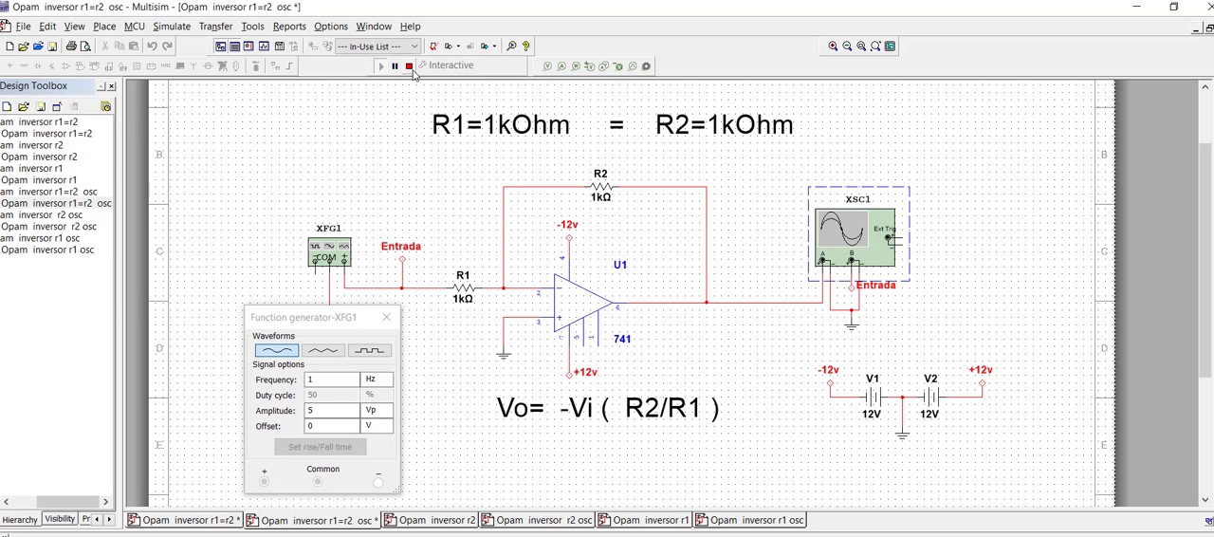
left_click(409, 66)
Step: Switch to the "Opam inversor r2" circuit, simulate it to read both multimeters, and stop the simulation
left_click(439, 520)
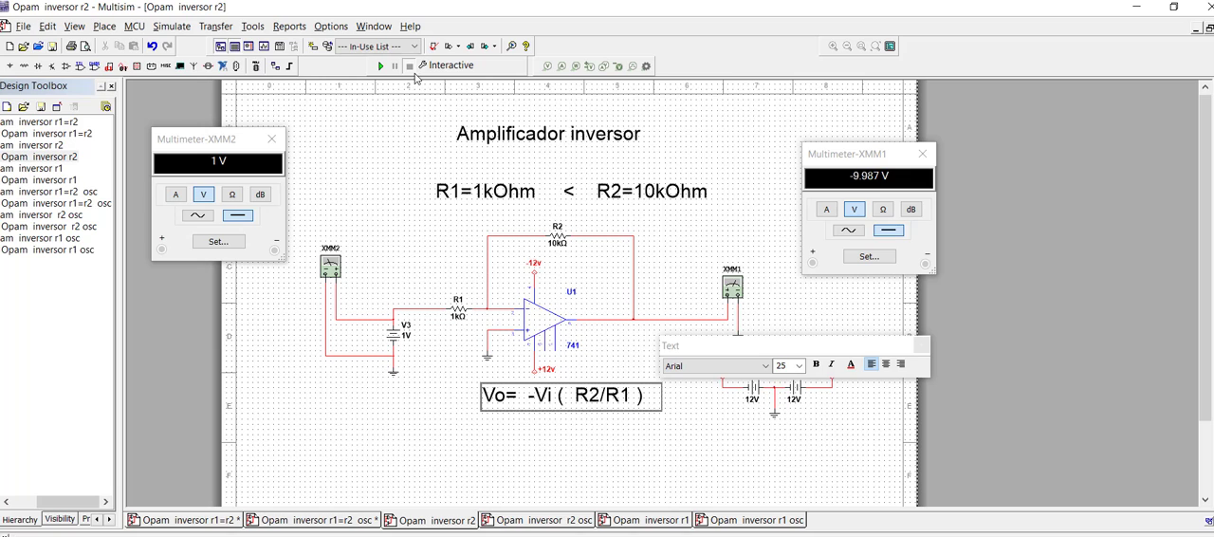
left_click(381, 66)
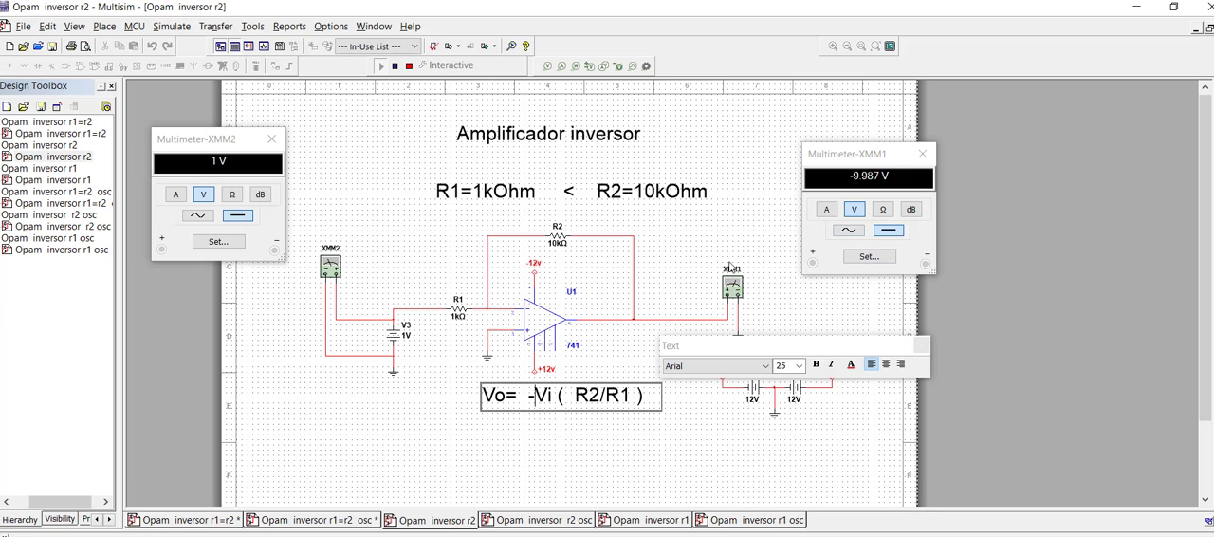
key("Escape")
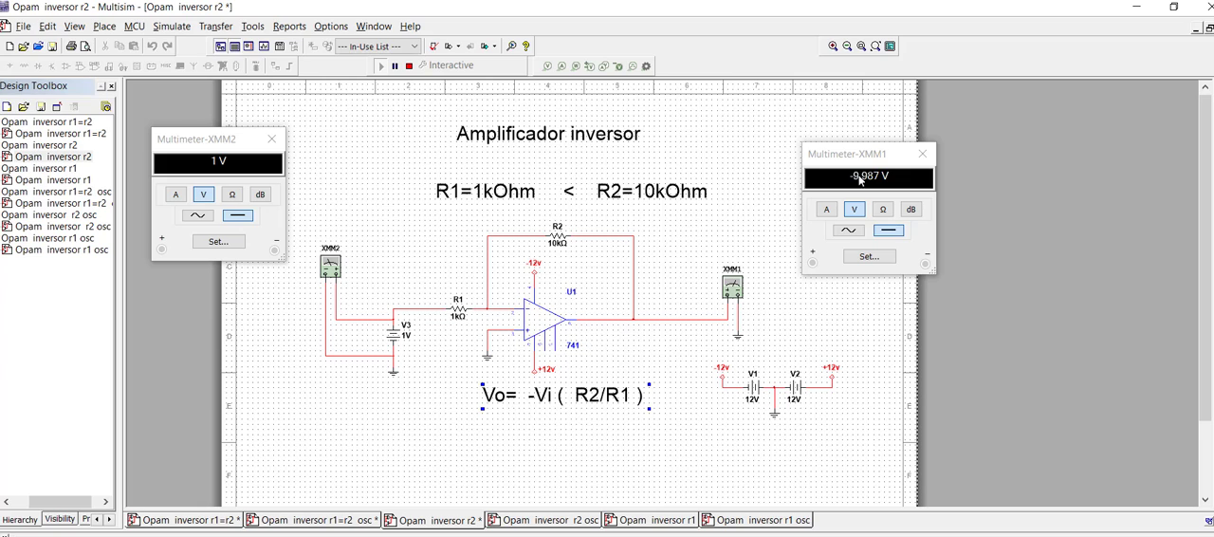
left_click(408, 67)
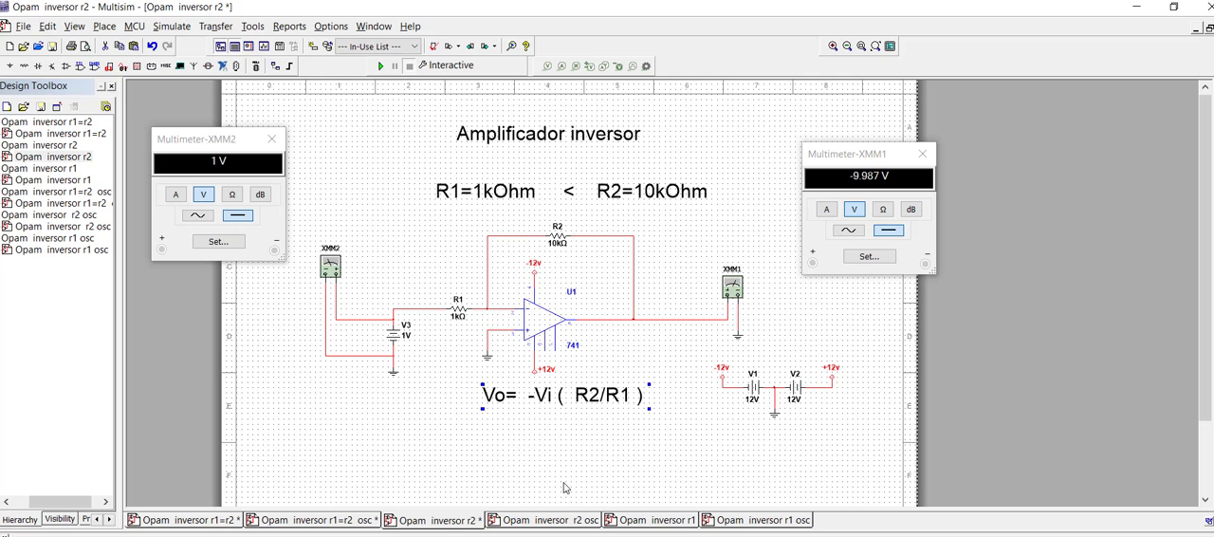
Step: Start simulating the "Opam inversor r2 osc" circuit and view the settings of function generator XFG1 beside the amplifier
left_click(544, 520)
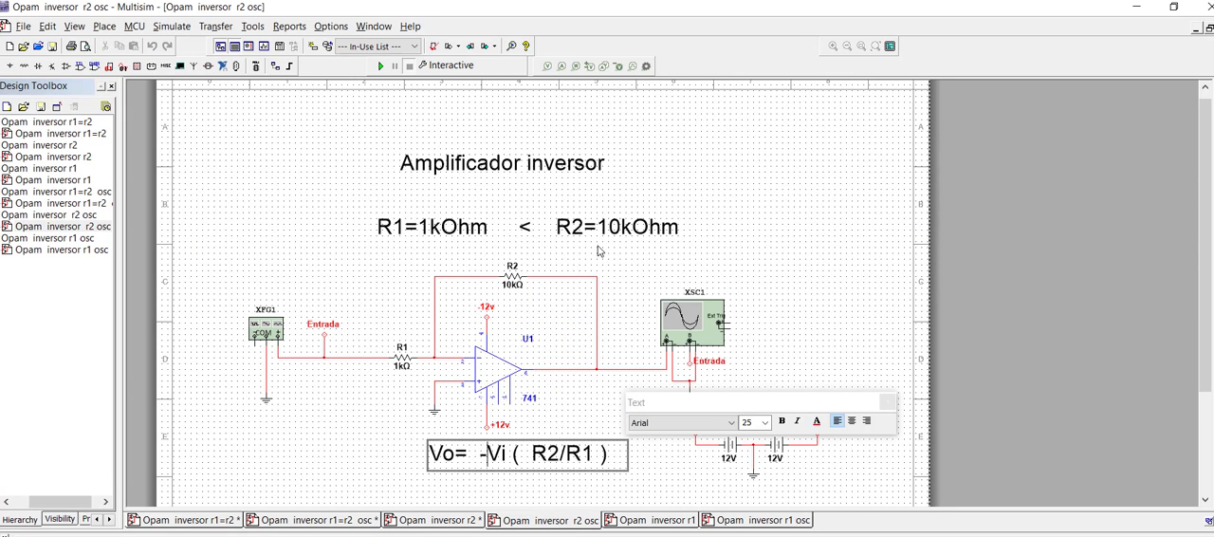
left_click(674, 459)
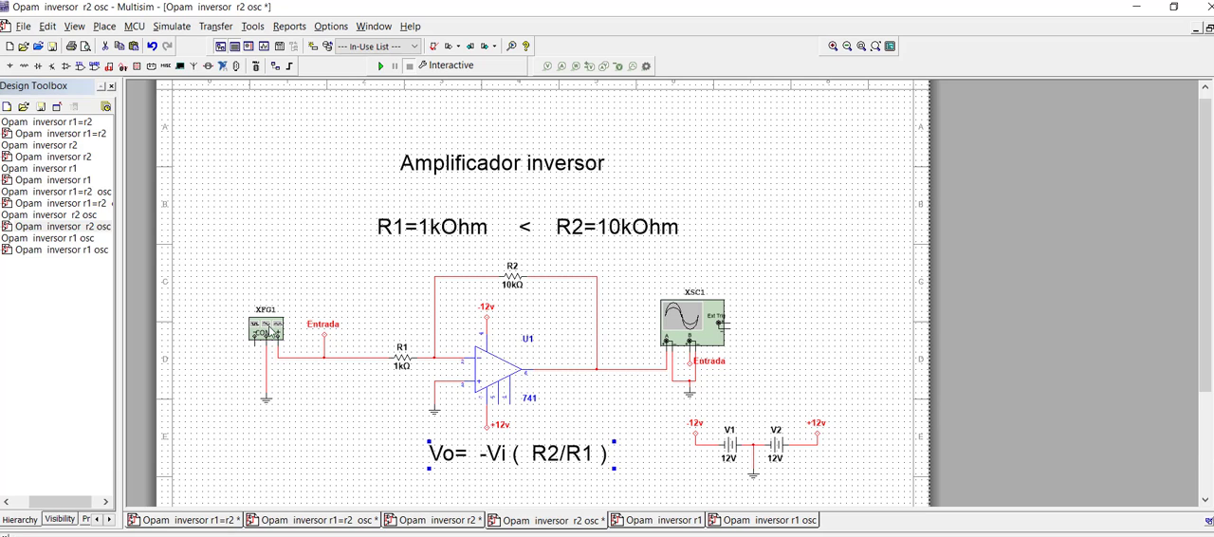
left_click(380, 66)
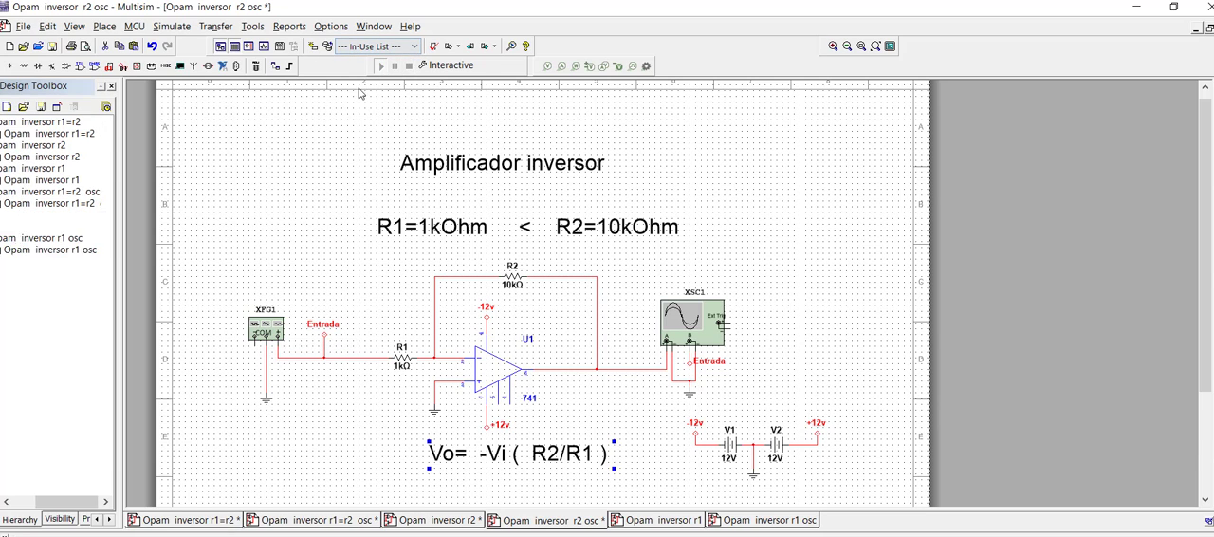
double_click(266, 332)
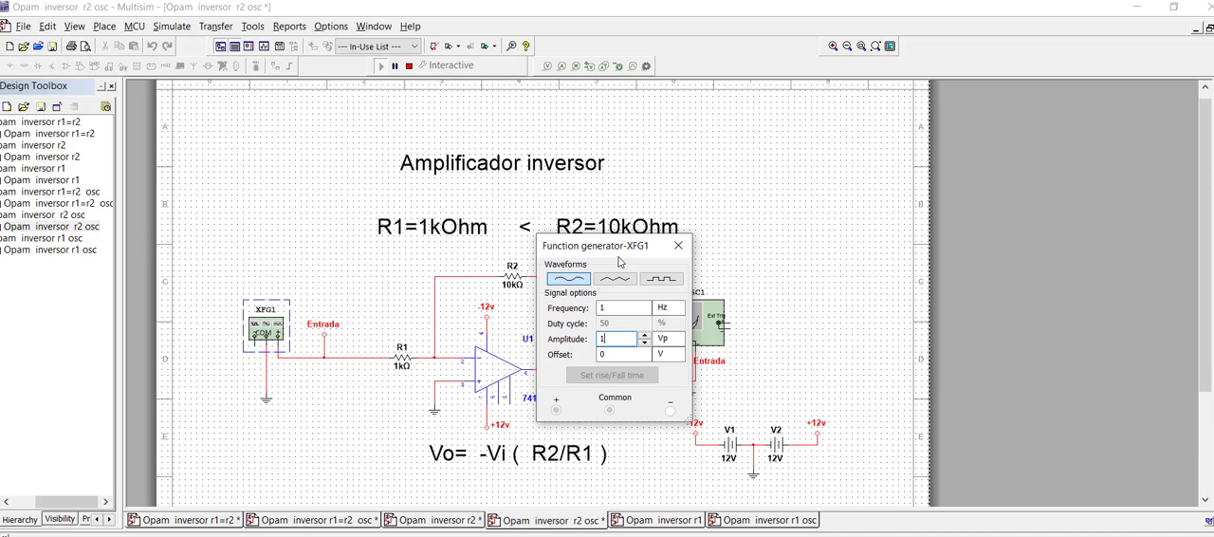
left_click_drag(621, 247, 291, 274)
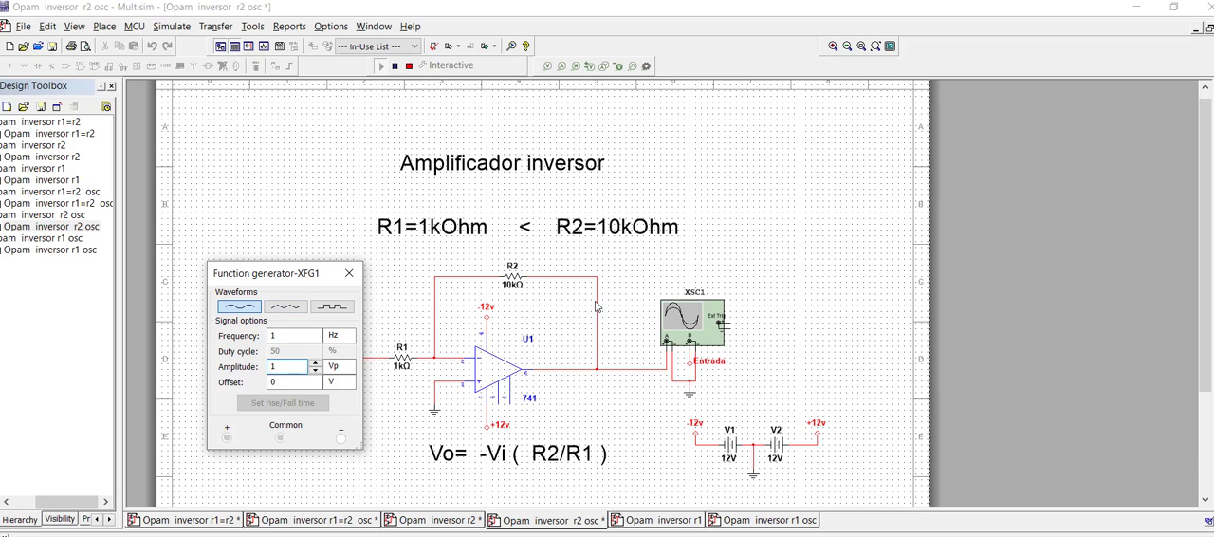
Step: Show the waveforms on oscilloscope XSC1 with the Single trigger and set the Channel B scale to 1 V/Div
double_click(707, 326)
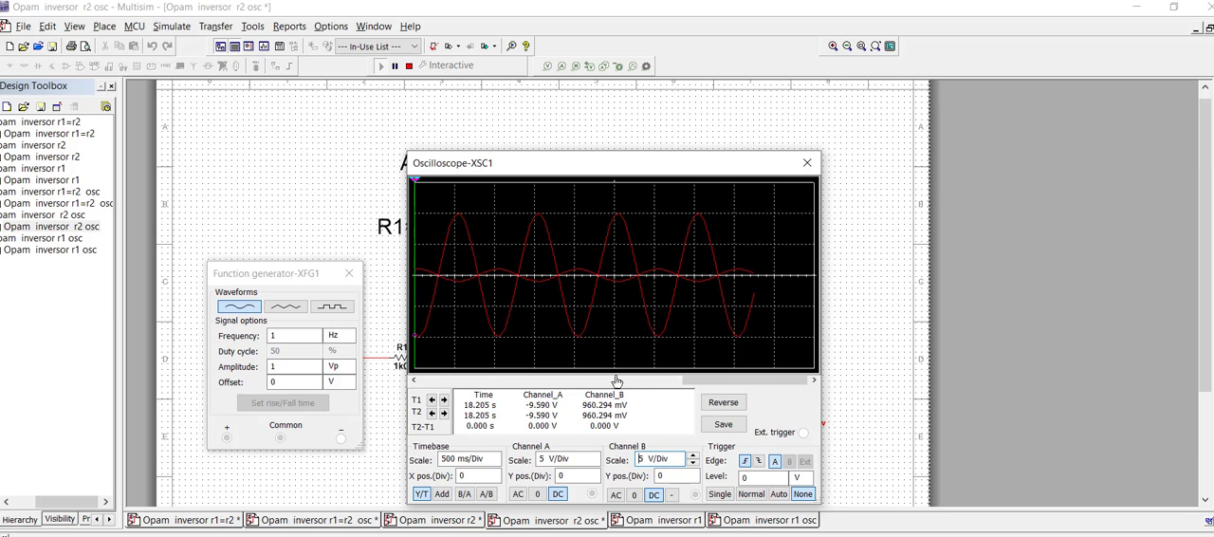
left_click(707, 494)
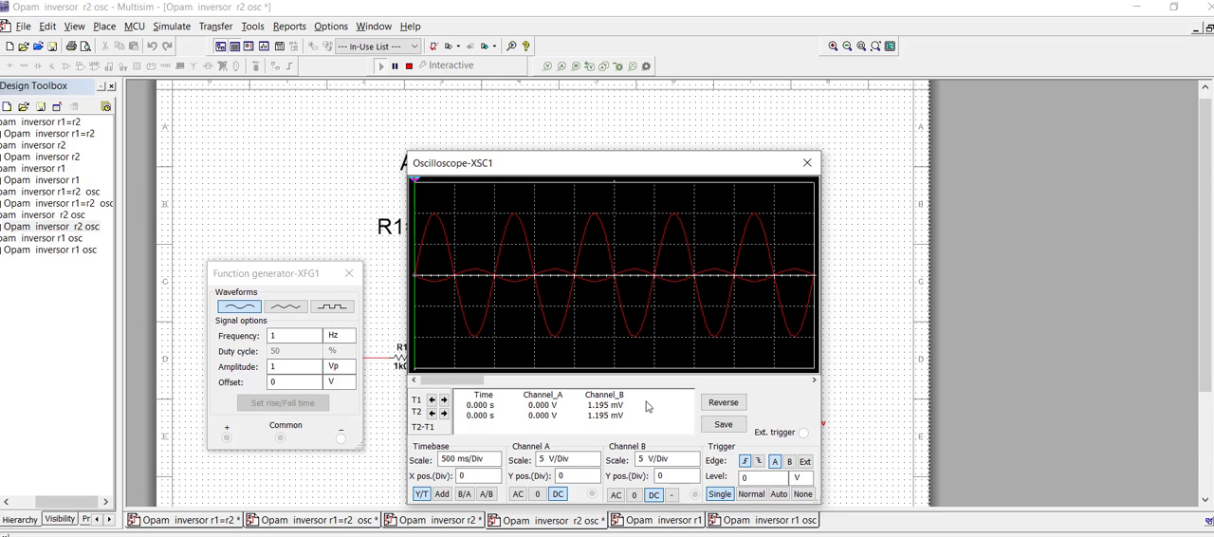
left_click(564, 459)
left_click(592, 463)
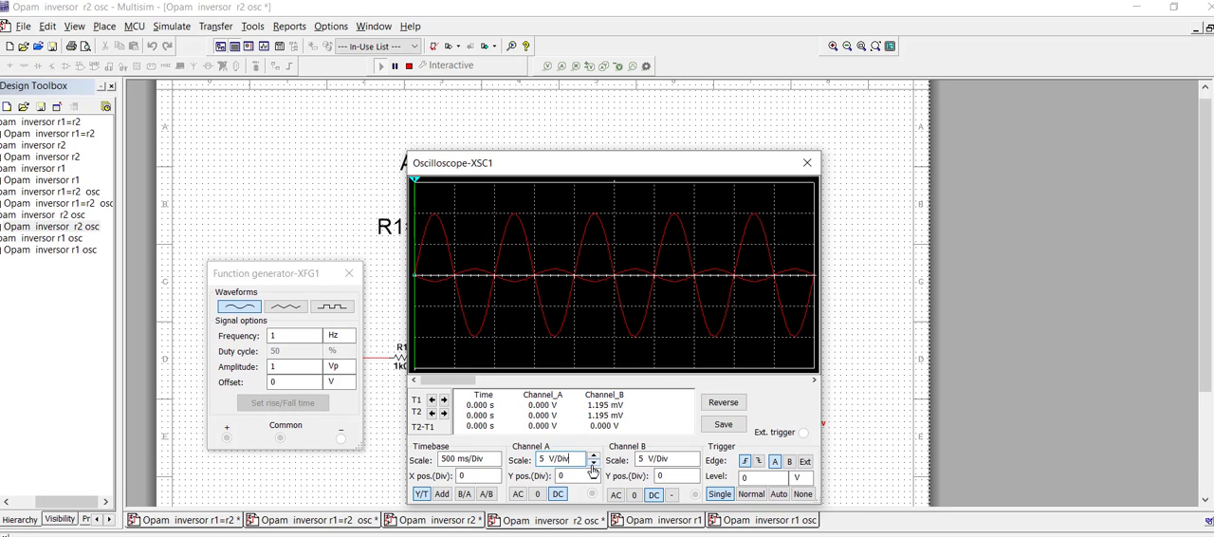
left_click(592, 456)
left_click(693, 466)
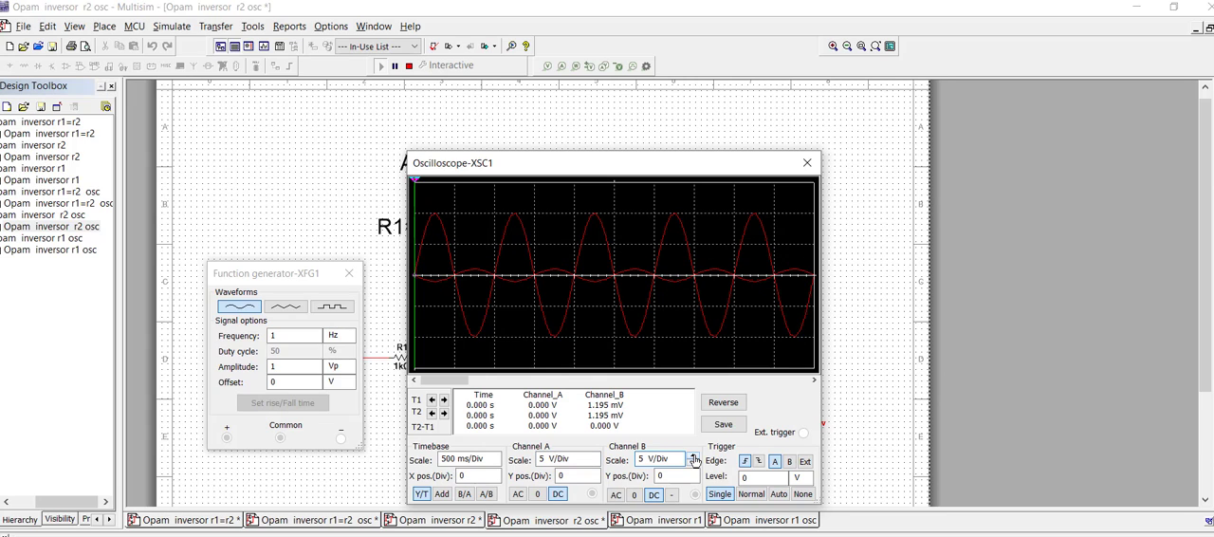
left_click(693, 464)
left_click(693, 463)
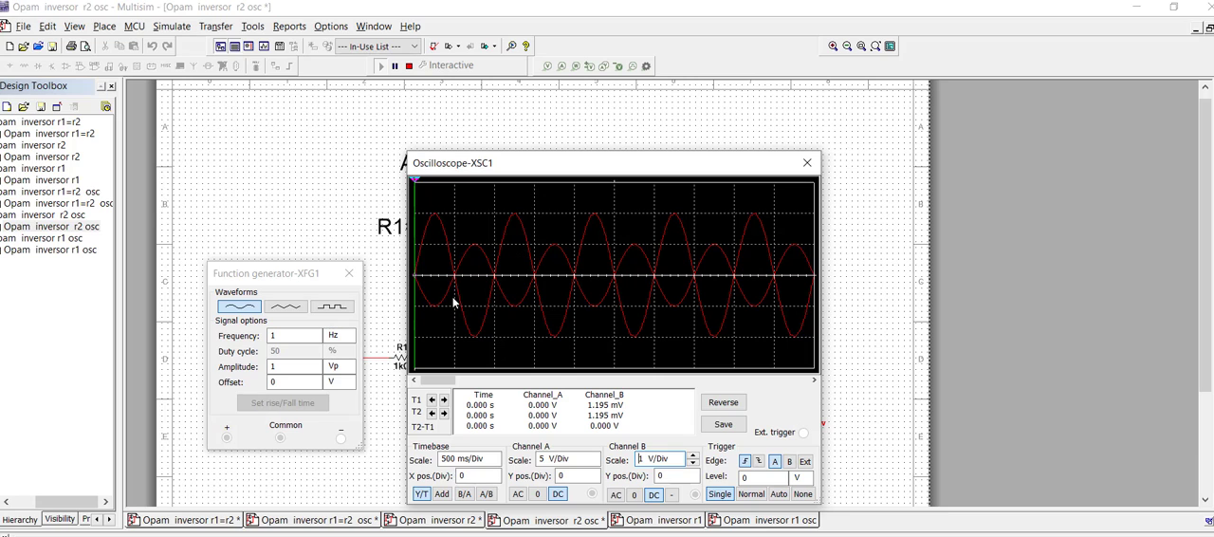
Step: Close the oscilloscope and function generator windows and stop the simulation
left_click(807, 166)
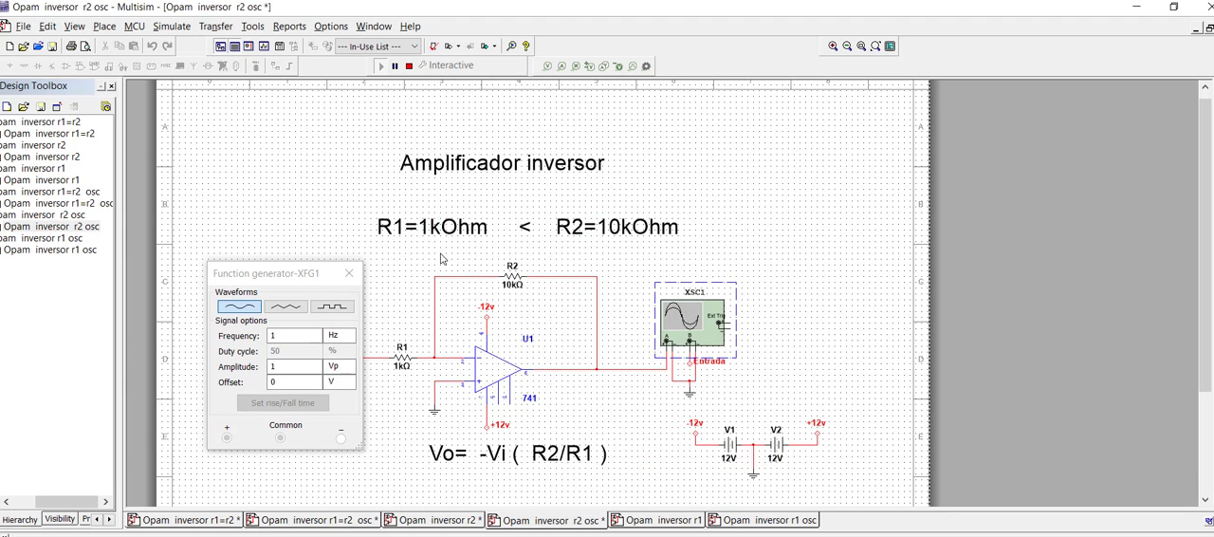
left_click(349, 274)
left_click(408, 65)
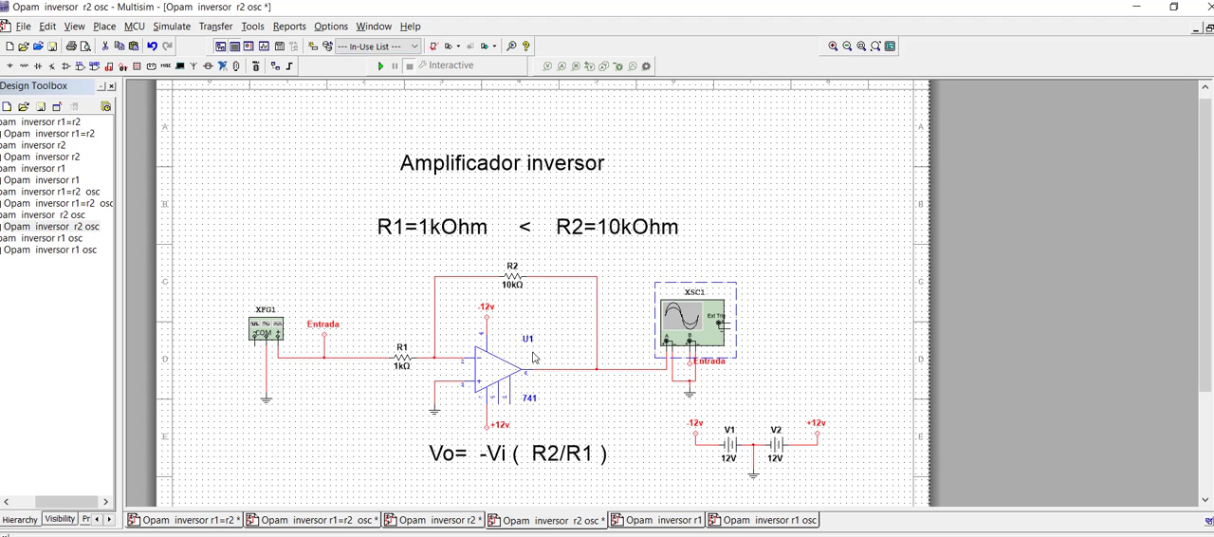
Step: Simulate the "Opam inversor r1" circuit and compare the input and output voltages on multimeters XMM2 and XMM1 placed near the schematic
left_click(683, 521)
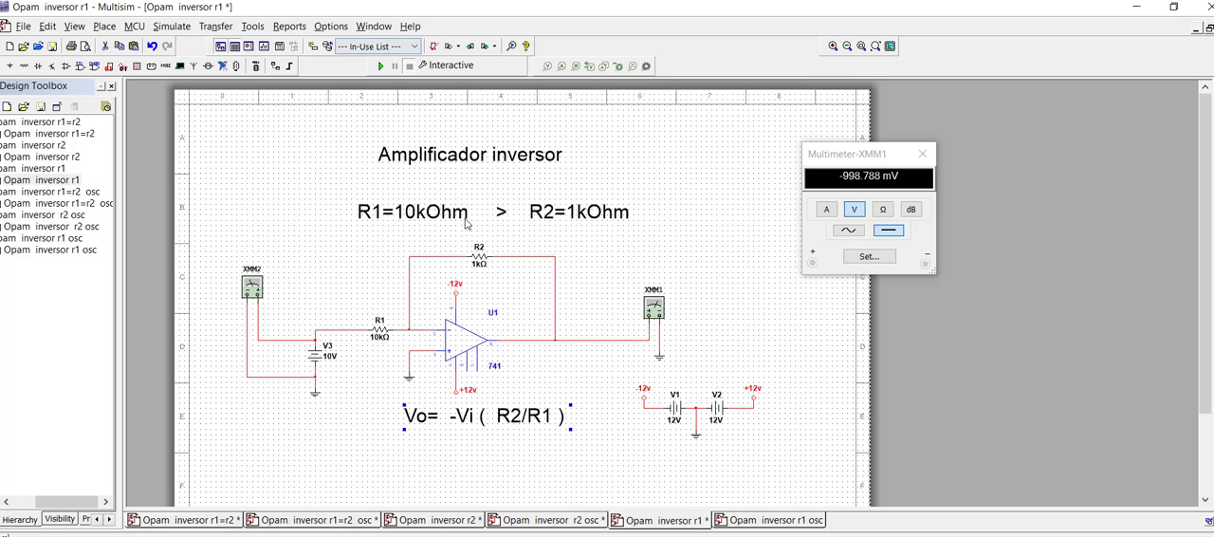
left_click(380, 66)
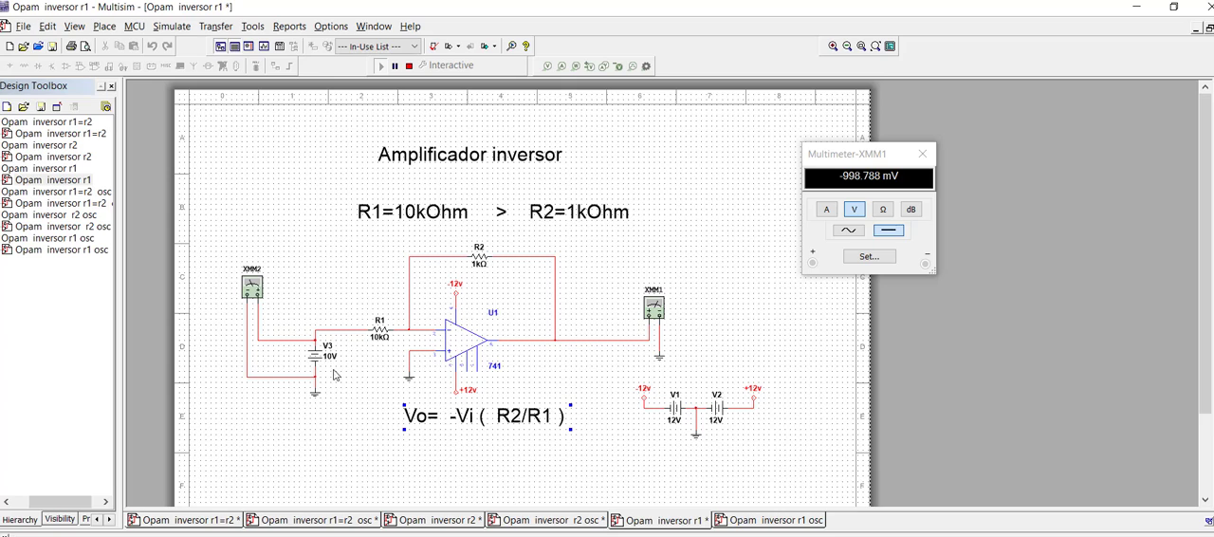
double_click(250, 289)
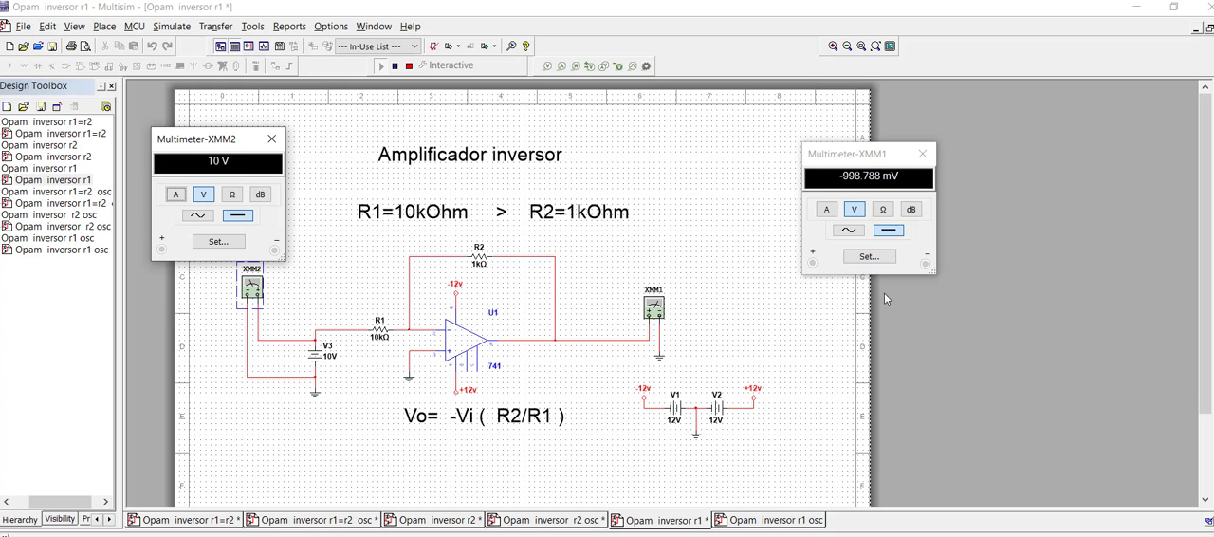
left_click_drag(874, 155, 780, 208)
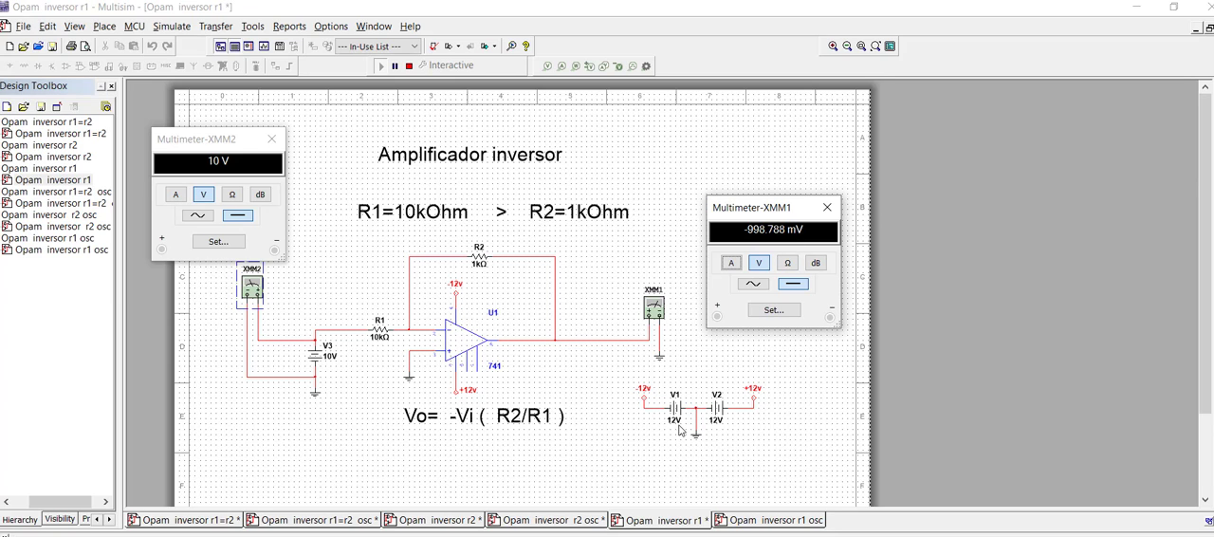
left_click(660, 482)
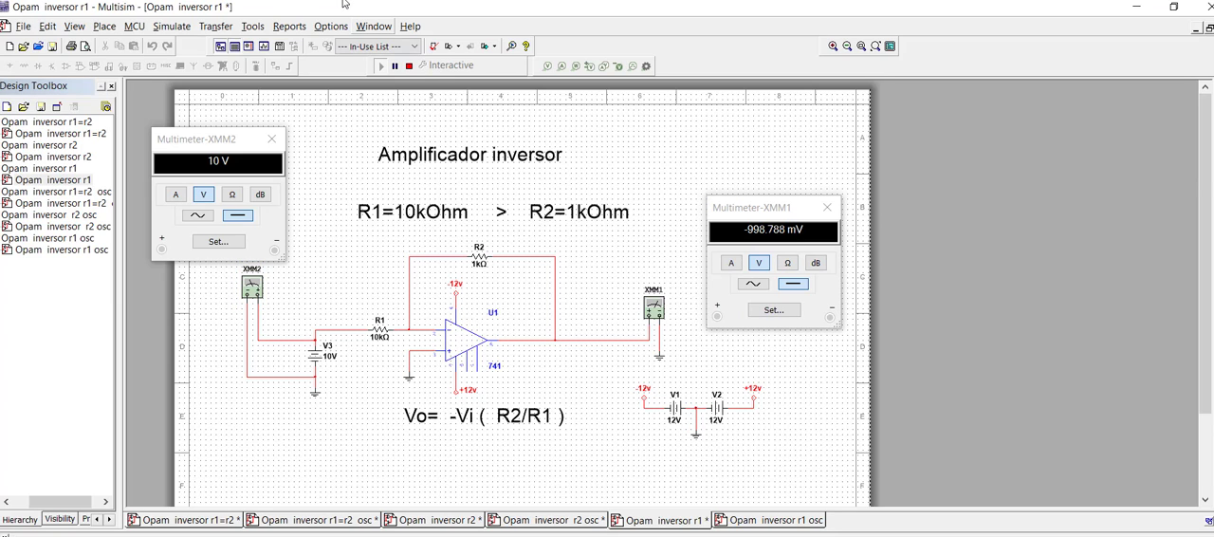
Step: Stop the current simulation, start simulating the "Opam inversor r1 osc" circuit and view function generator XFG1's settings above the generator symbol
left_click(409, 65)
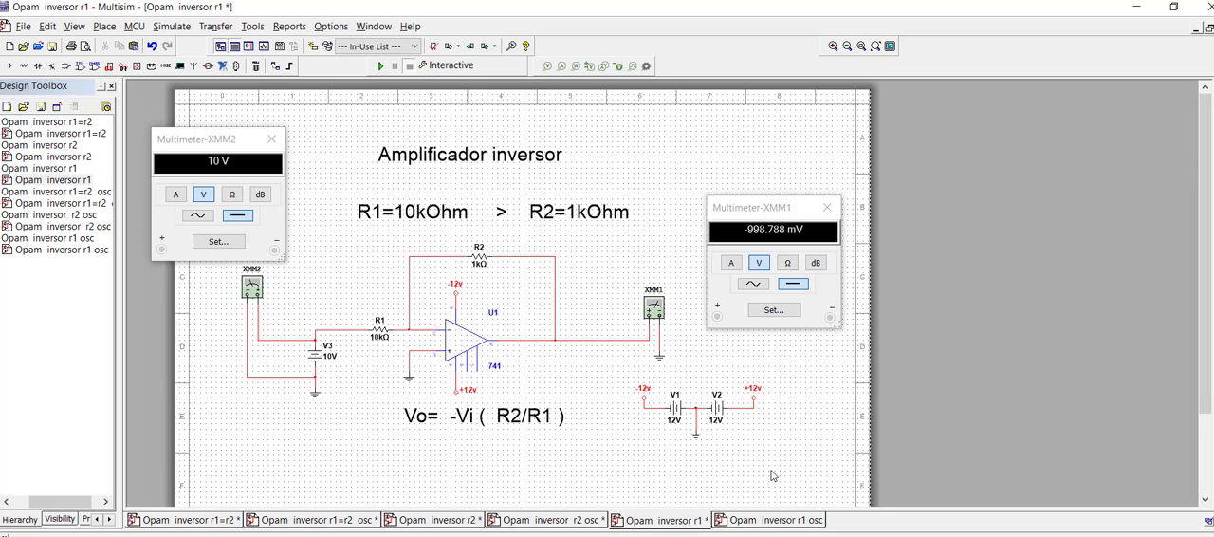
left_click(780, 520)
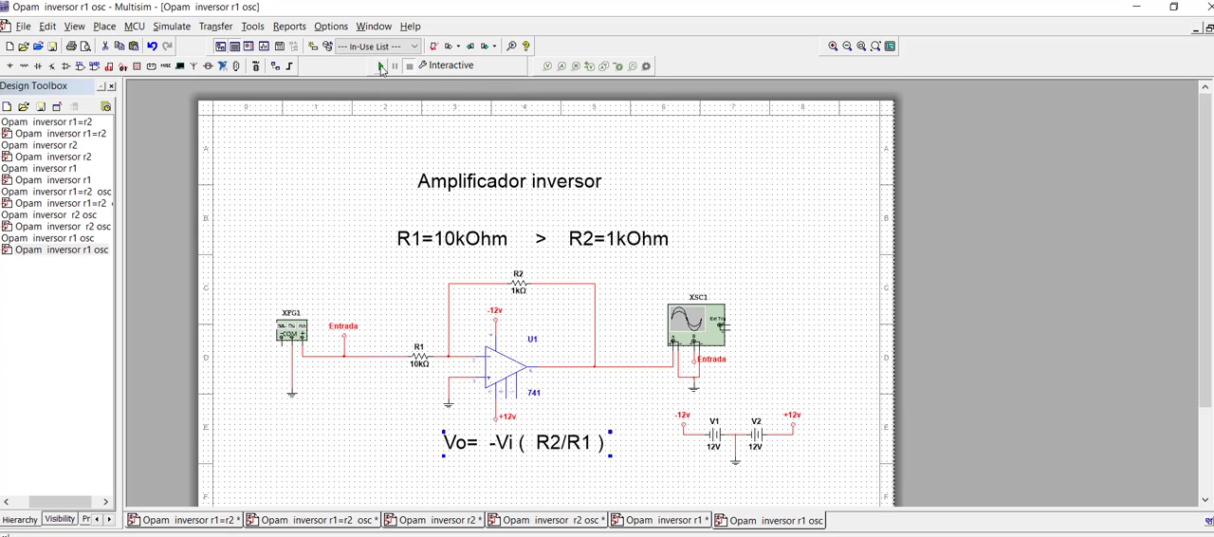
left_click(380, 66)
double_click(291, 333)
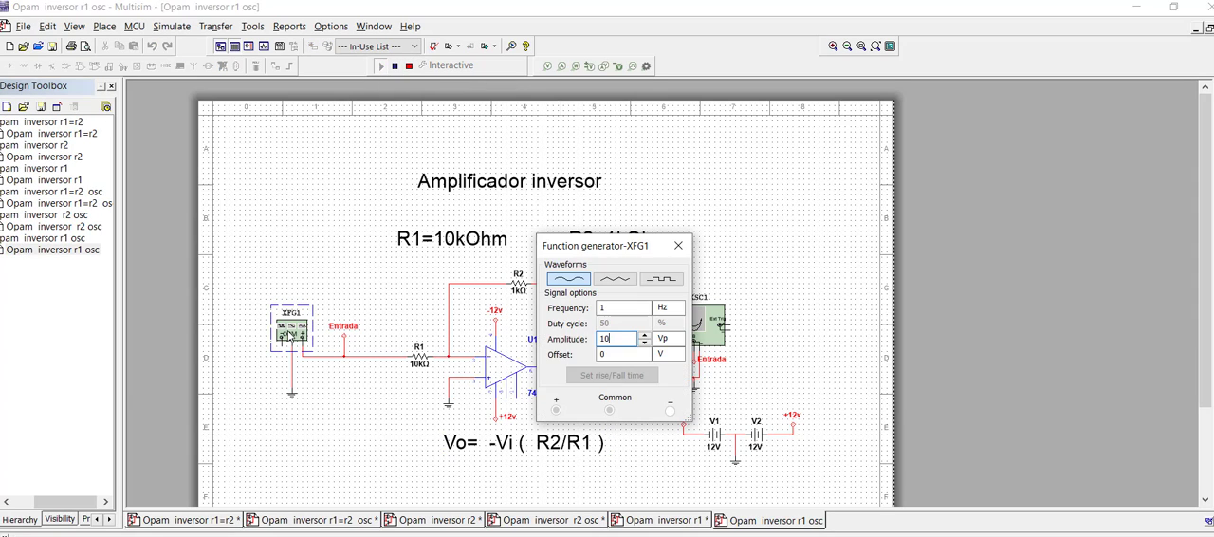
left_click_drag(593, 246, 269, 110)
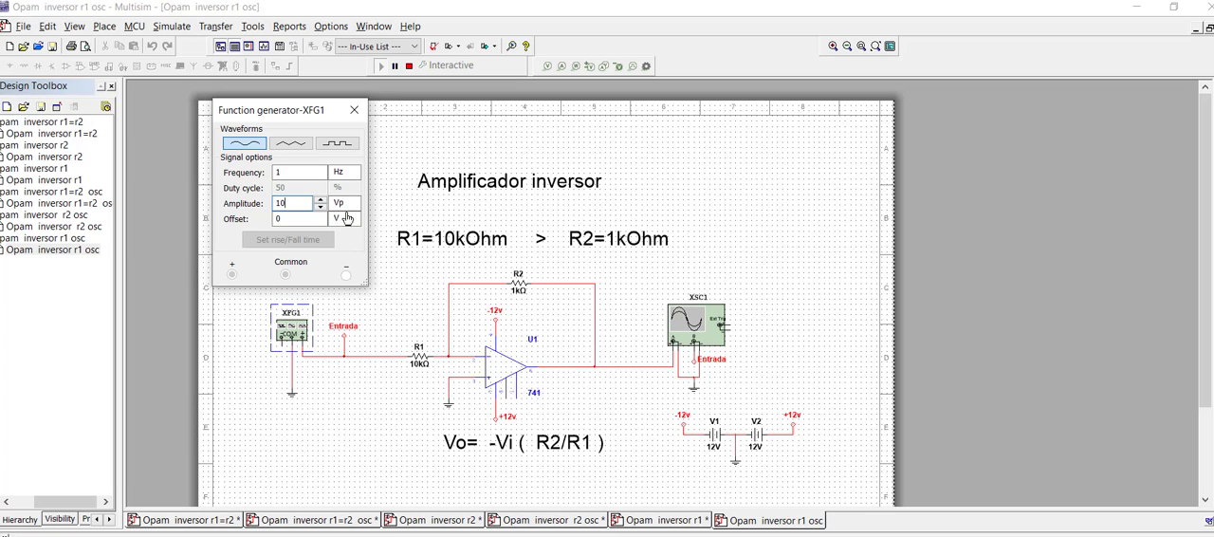
Step: Show the input and output waveforms on oscilloscope XSC1 beside the schematic, using the Single trigger
double_click(697, 326)
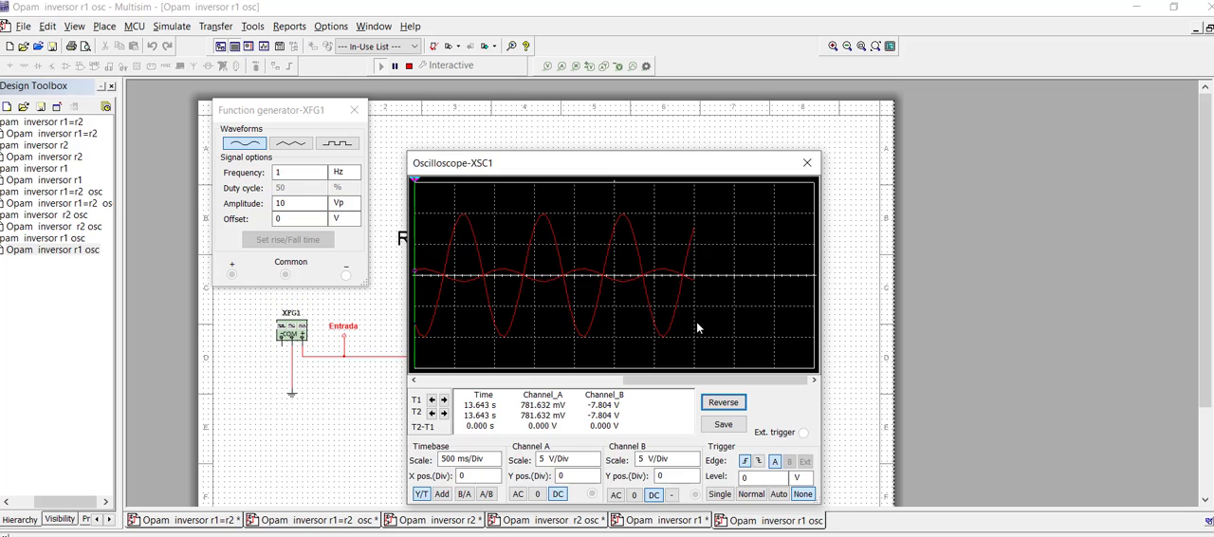
left_click_drag(642, 168, 938, 121)
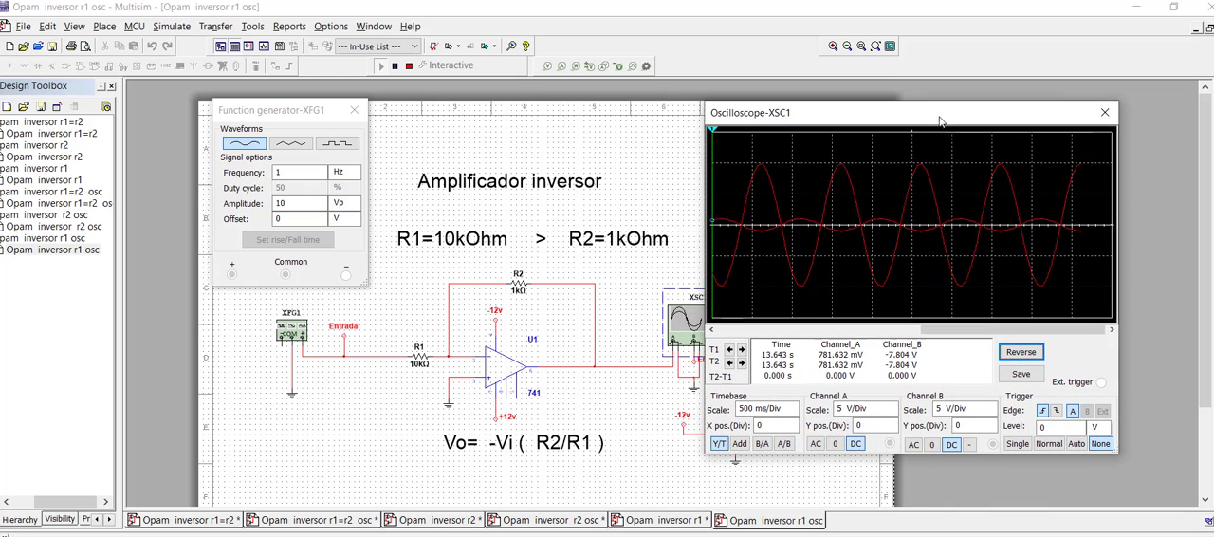
left_click(1016, 444)
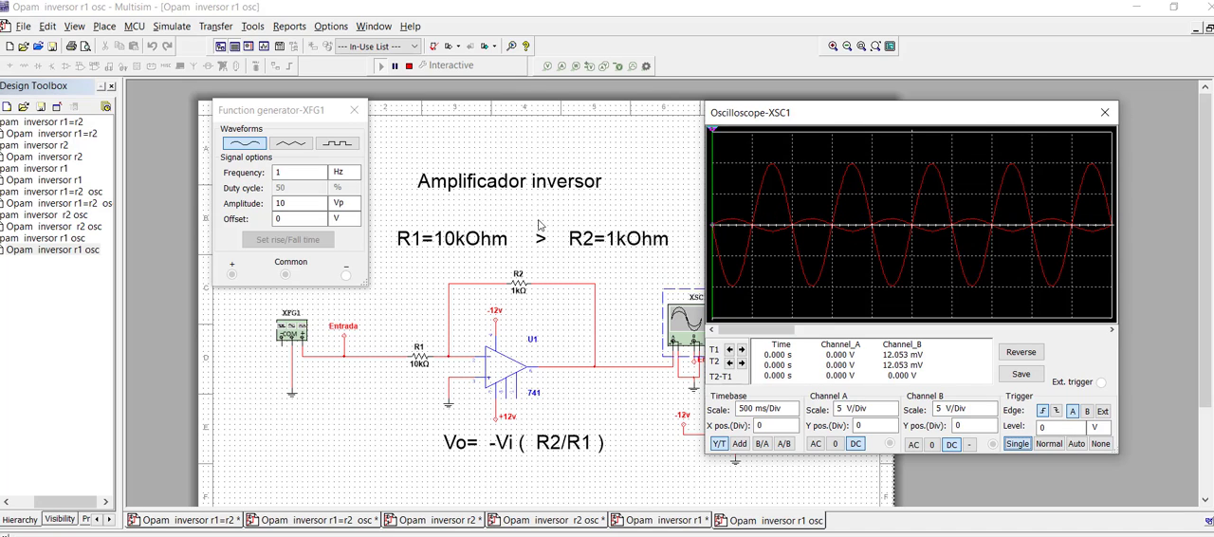
Step: Switch function generator XFG1 to a triangular wave and rerun the simulation to view it on the oscilloscope
left_click(304, 144)
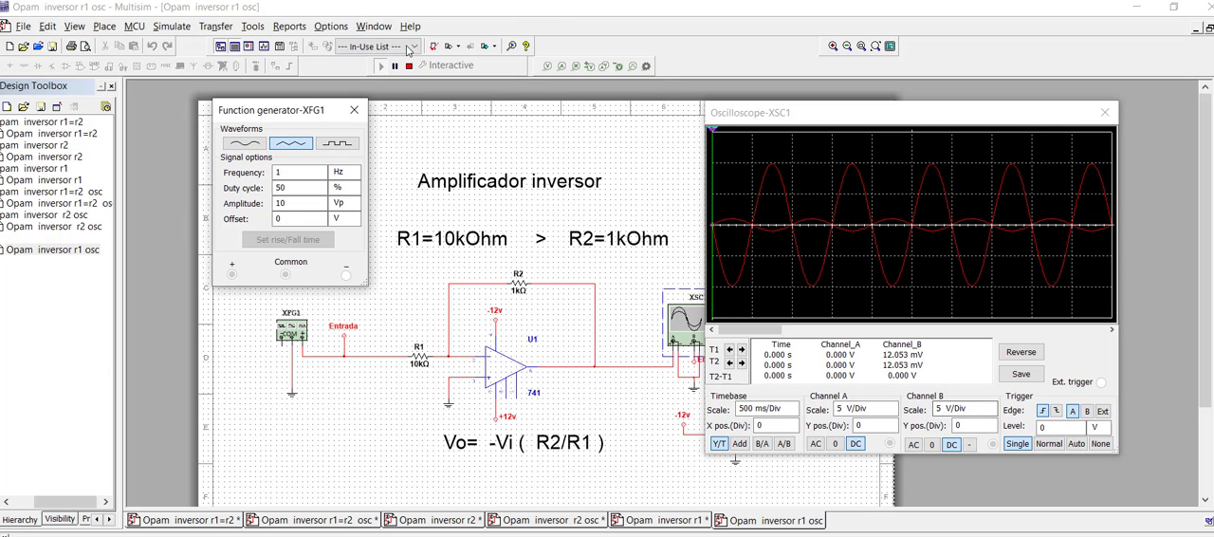
left_click(410, 69)
left_click(381, 66)
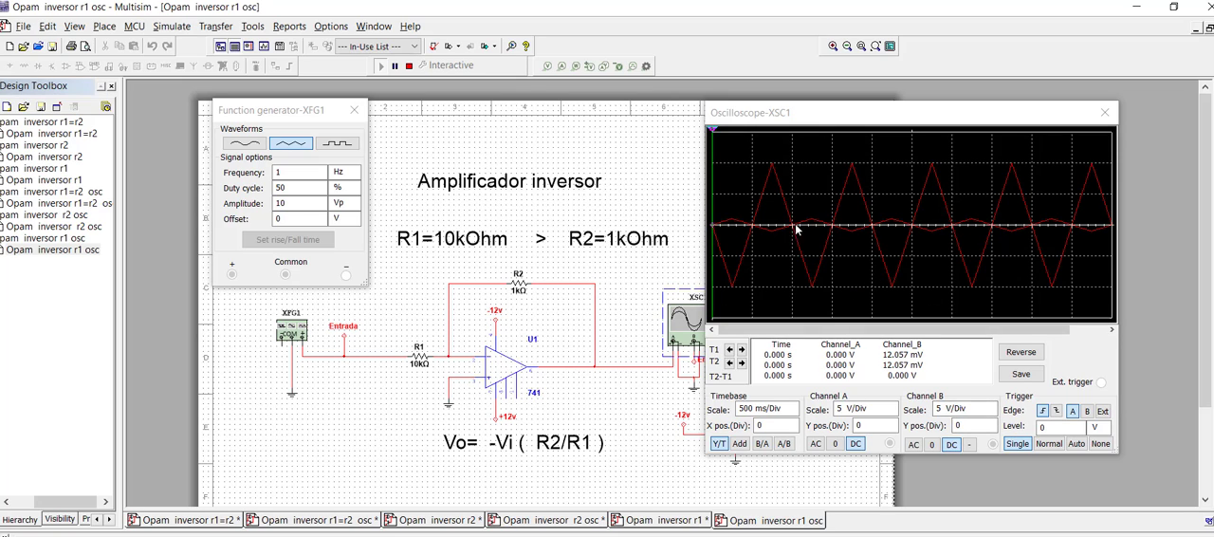
Step: Switch function generator XFG1 to a square wave, rerun the simulation to view it on the oscilloscope, and stop it
left_click(409, 65)
left_click(351, 145)
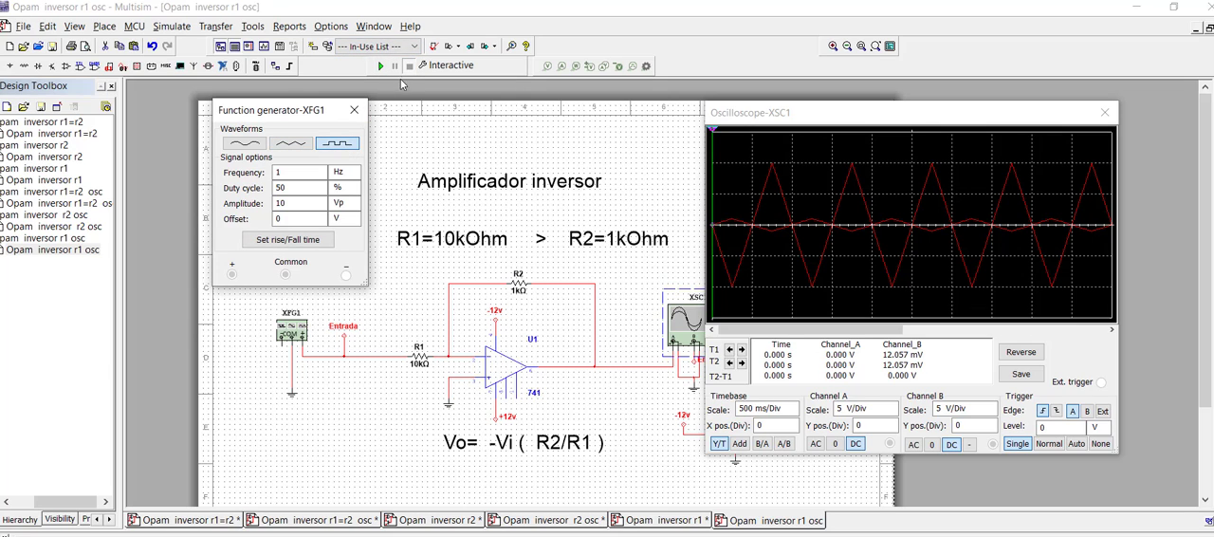
left_click(380, 66)
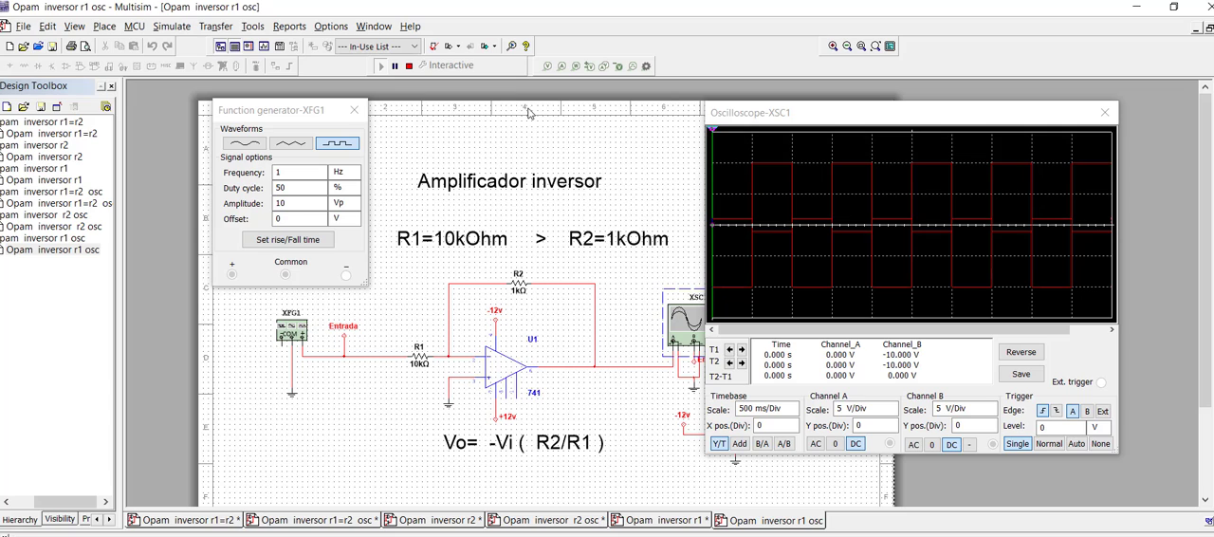
left_click(409, 65)
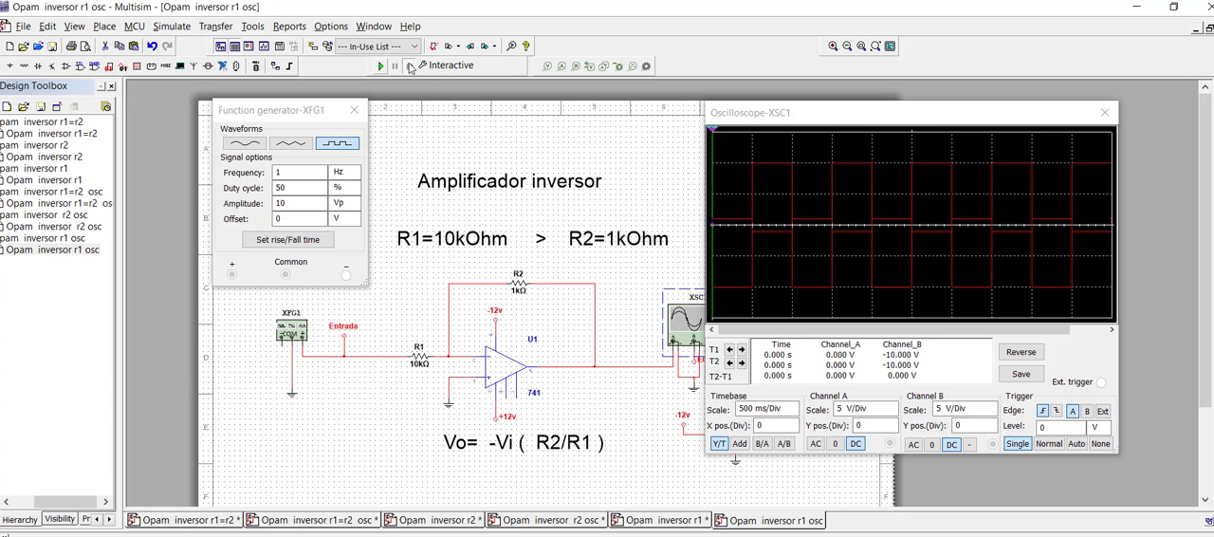